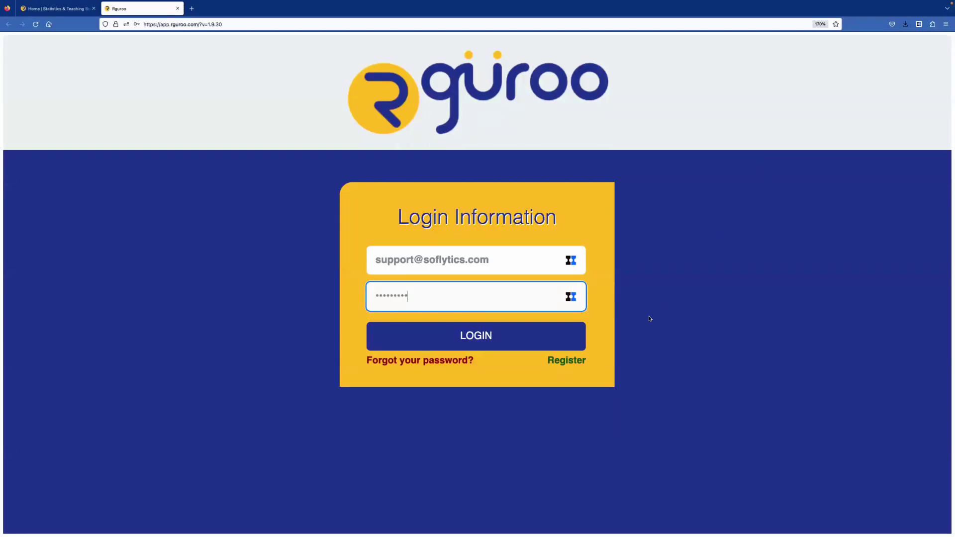
- Log in to Rguroo to get a blank 500-row Dataset grid with columns Var1 onward
left_click(520, 341)
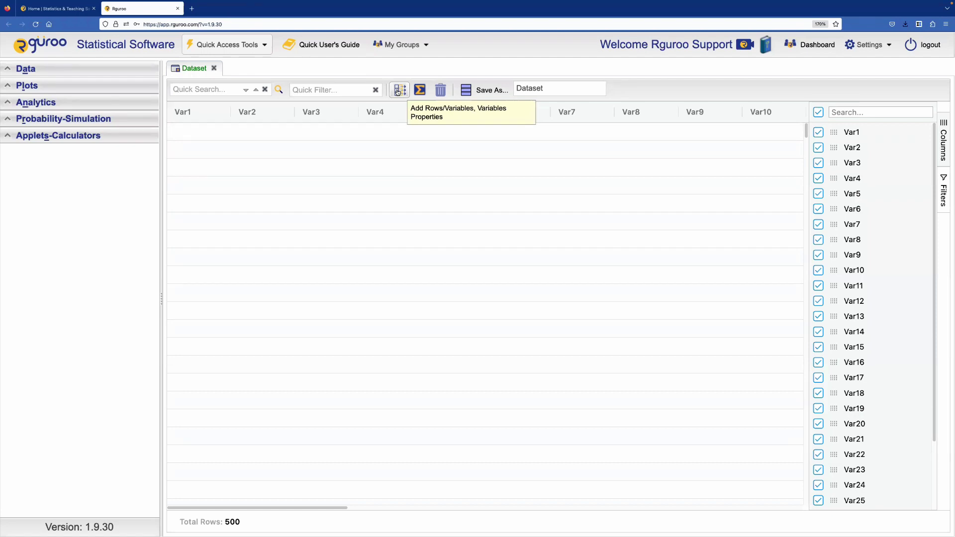
- In Variable Properties, rename Var1 to Age and Var2 to eye_color
left_click(398, 91)
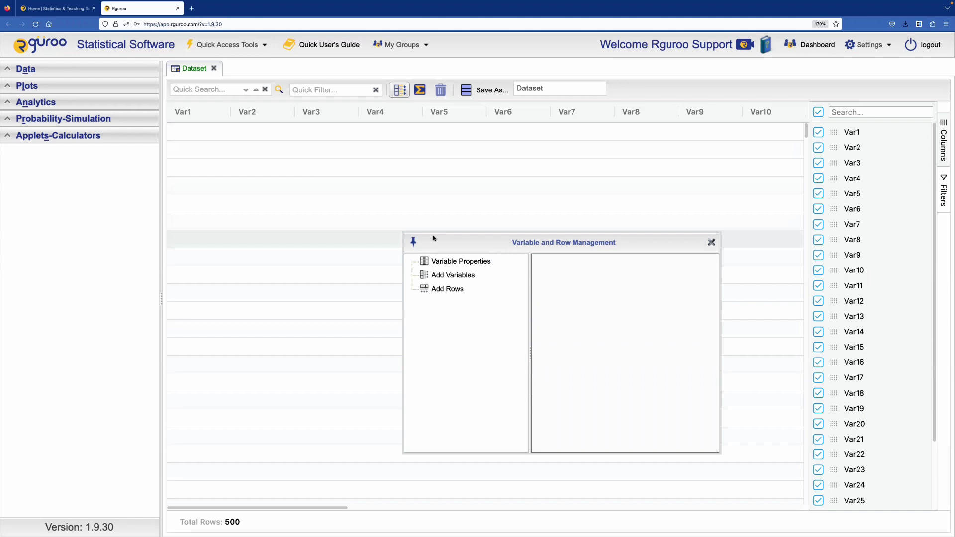
left_click(455, 263)
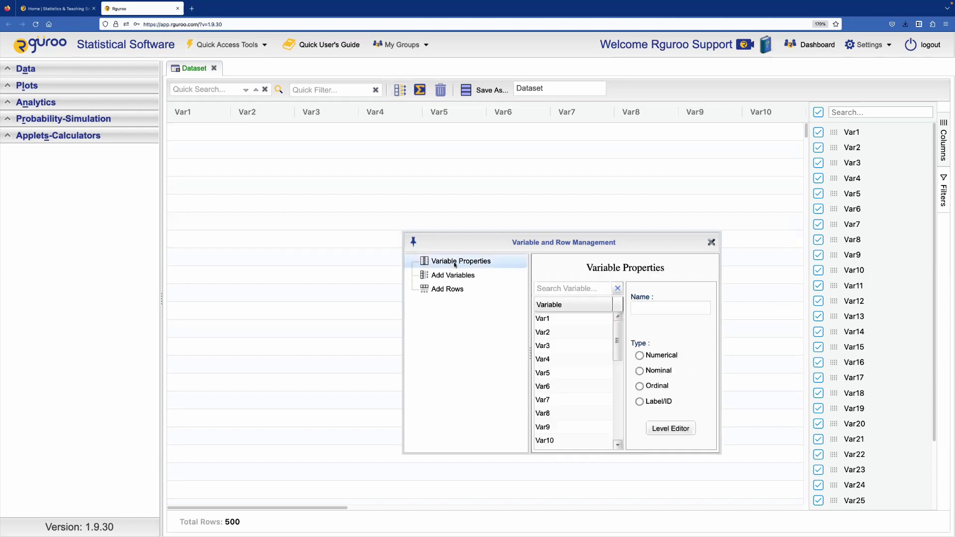
left_click(561, 321)
double_click(677, 310)
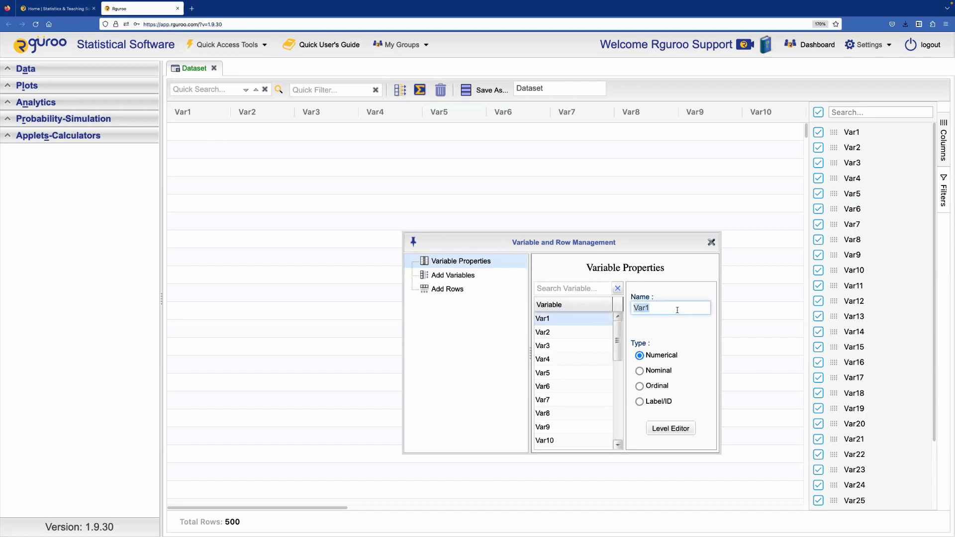
type("Age")
left_click(594, 334)
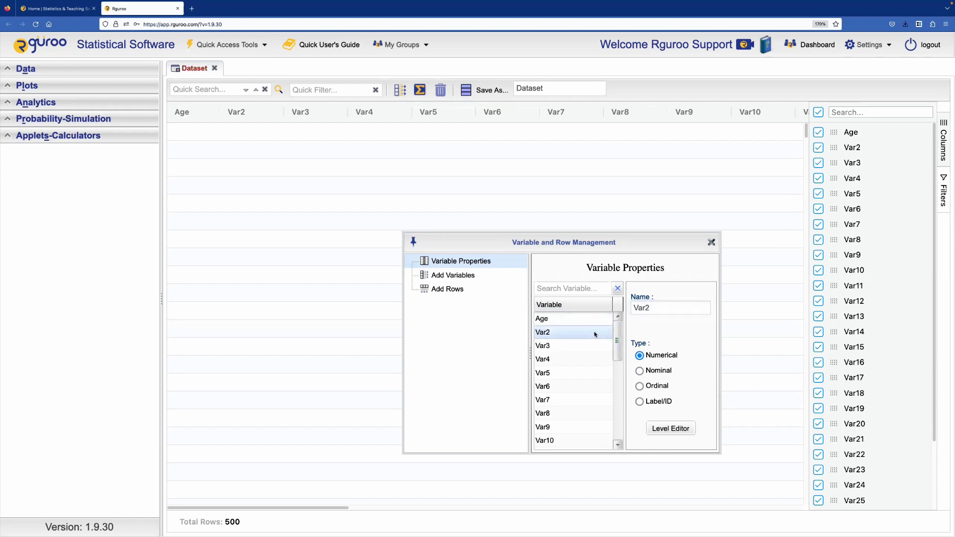
left_click(655, 308)
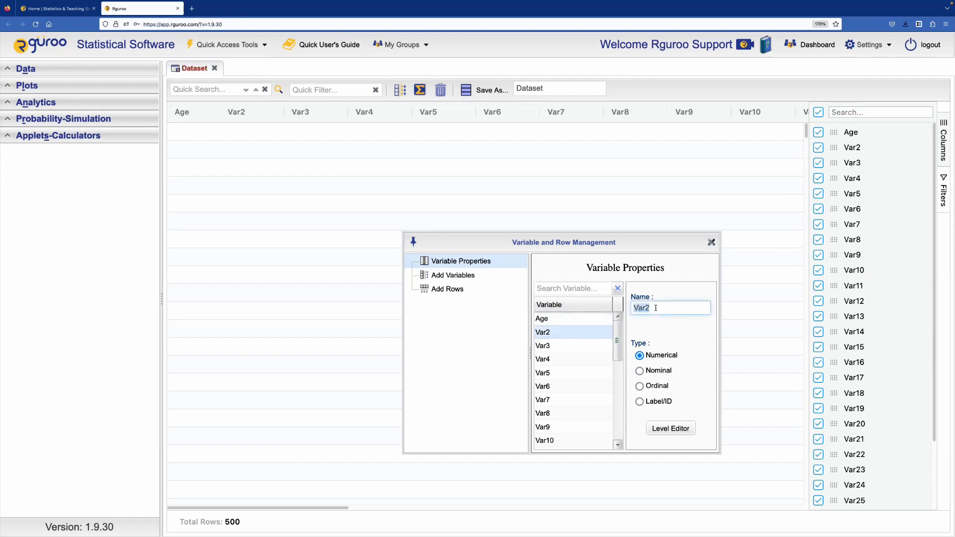
type("eye_color")
- Apply the eye_color name and enter ages 18, 25, 19, 27, 17 in the Age column
left_click(712, 243)
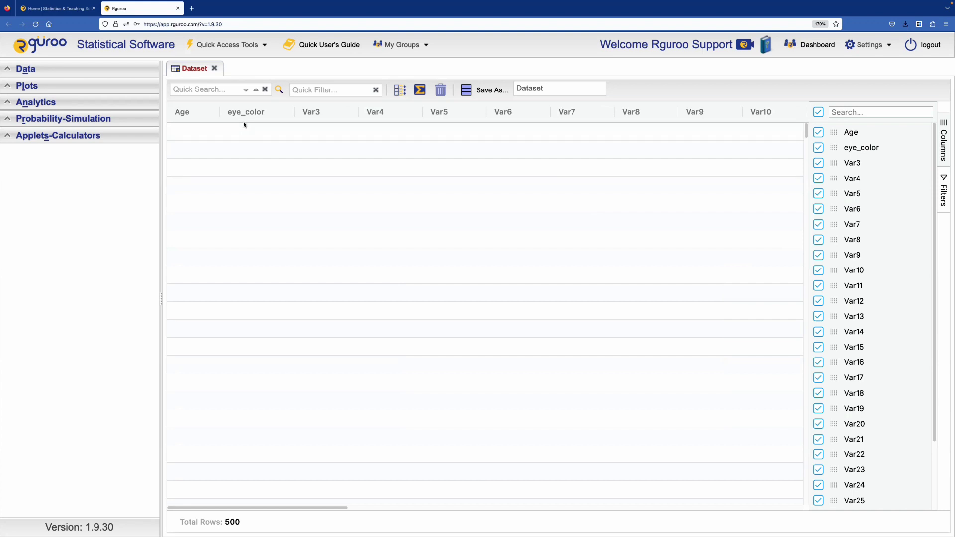
double_click(186, 131)
type("18")
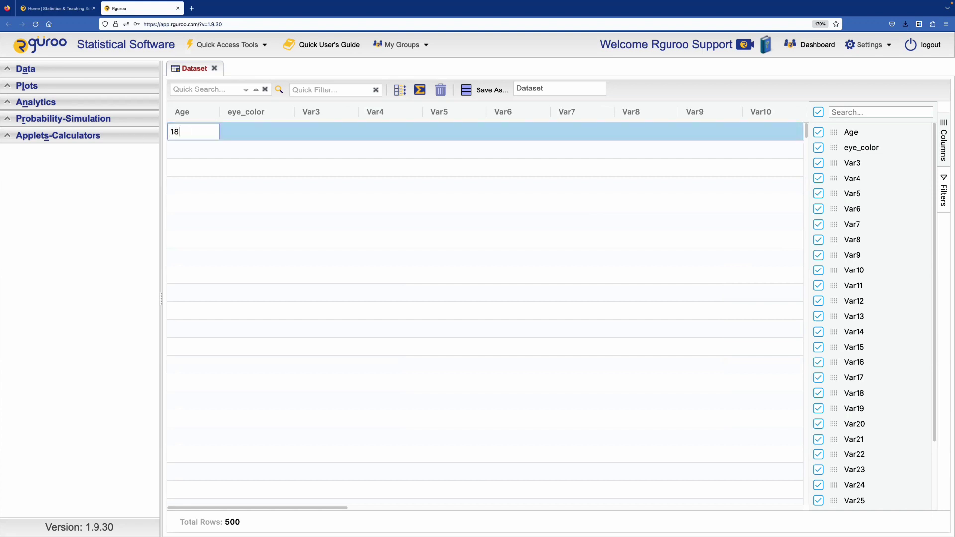
key("Return")
type("25")
key("Return")
type("19")
key("Return")
type("27")
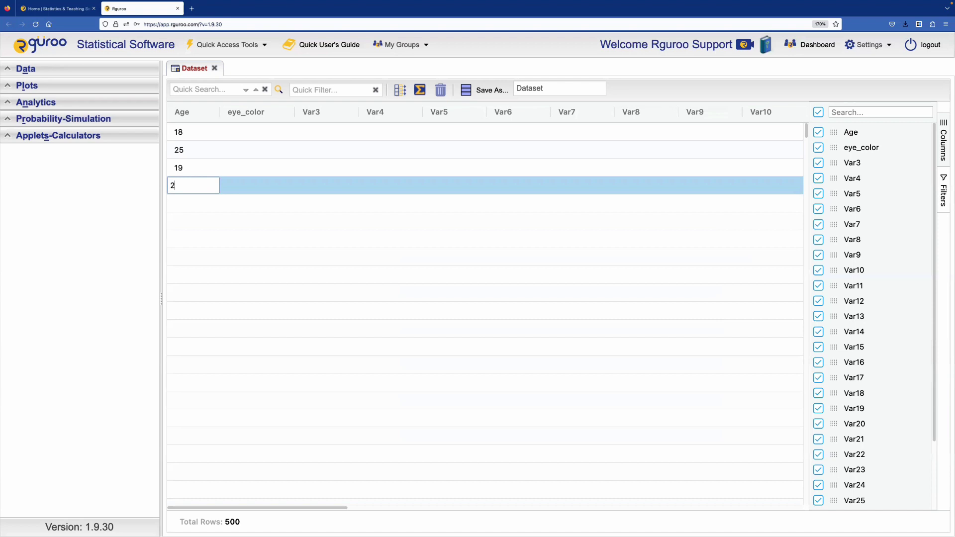
key("Return")
type("17")
- Fill the eye_color column with Green, Green, Blue, Brown, Brown
double_click(252, 130)
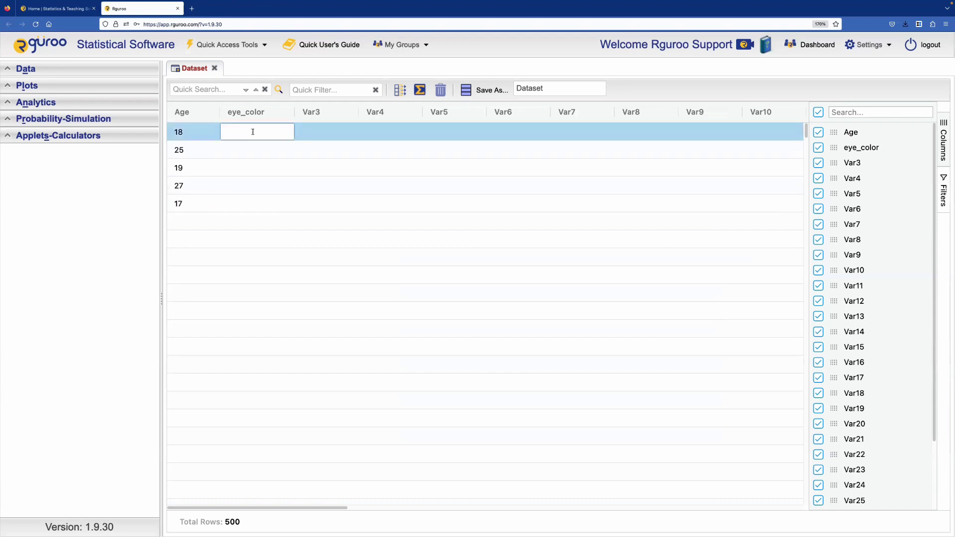
type("Green")
key("Return")
type("Green")
key("Return")
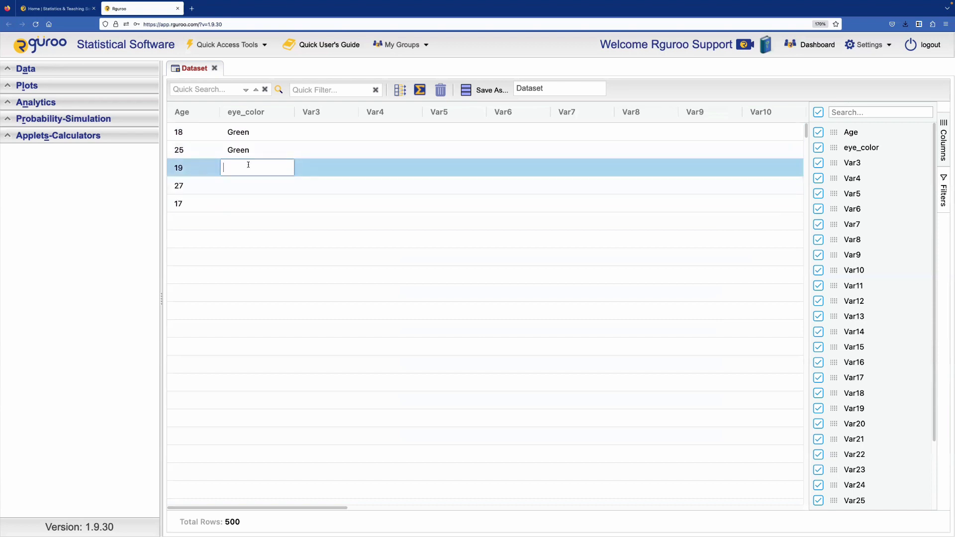
type("Blue")
key("Return")
type("Brown")
key("Return")
type("Br")
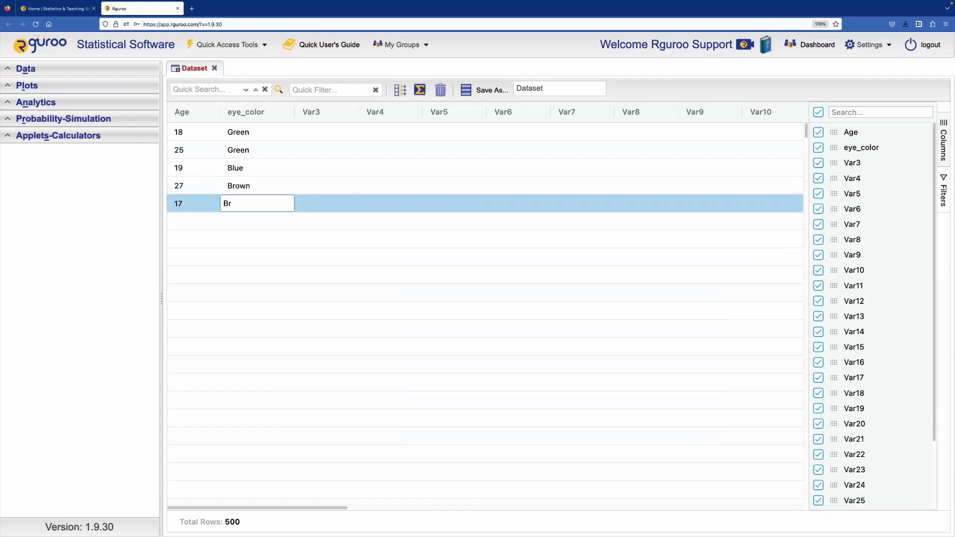
type("own")
key("Return")
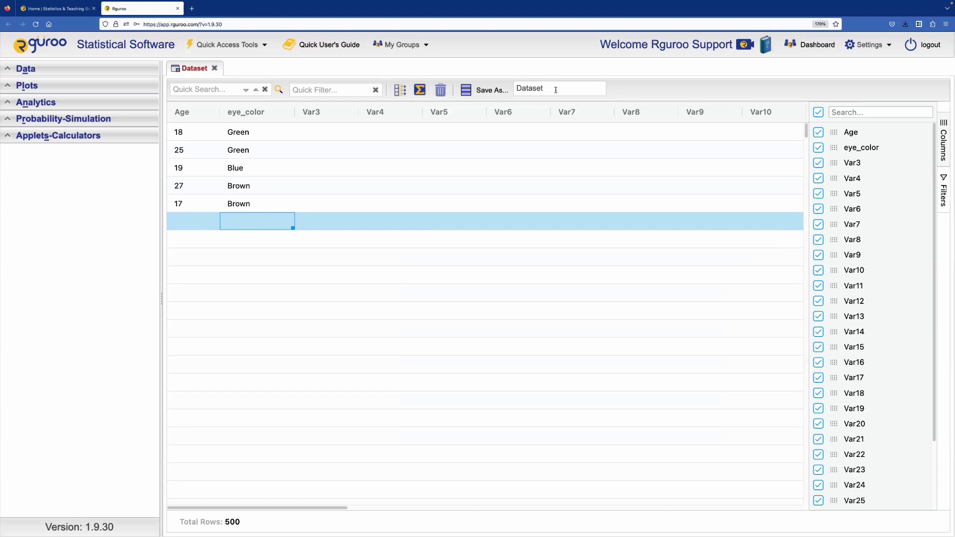
- Replace the name 'Dataset' with 'eye colors' and save it with Save As
double_click(555, 90)
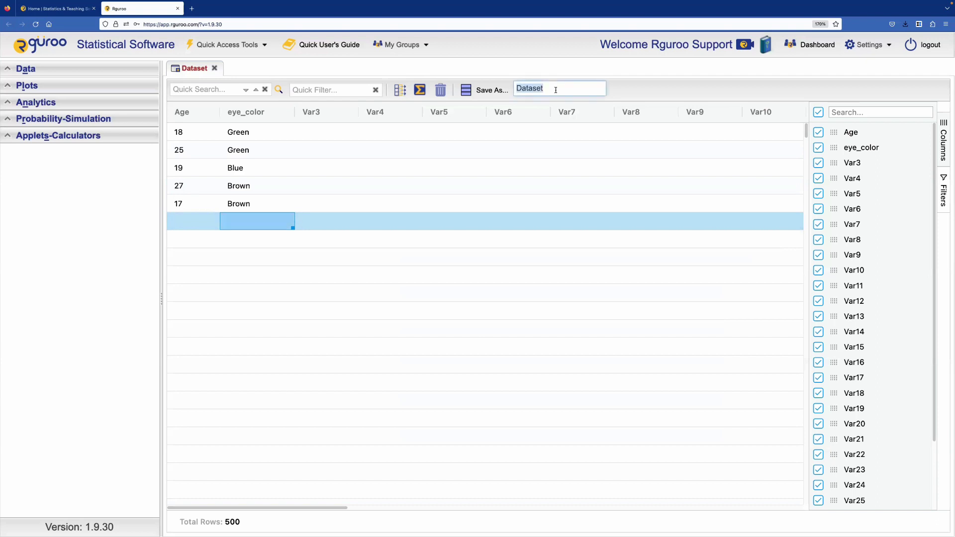
type("eye colors")
left_click(483, 89)
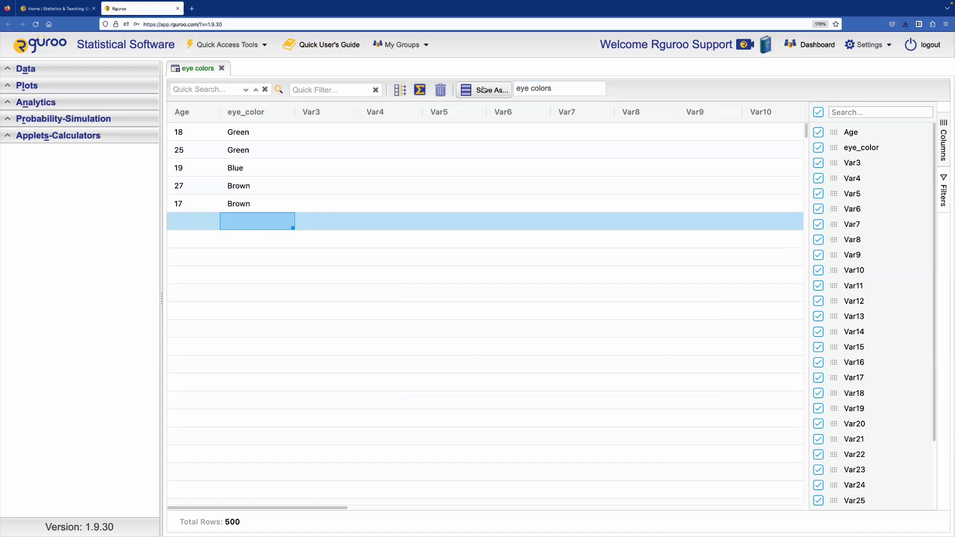
- Close the eye colors tab and reopen it from the Datasets list in the Data panel
left_click(222, 68)
left_click(96, 69)
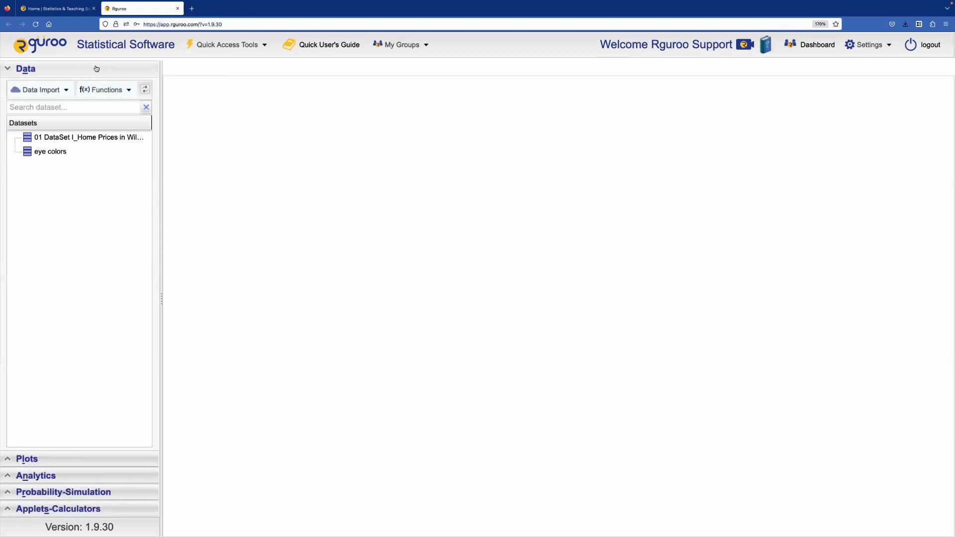
mouse_move(65, 153)
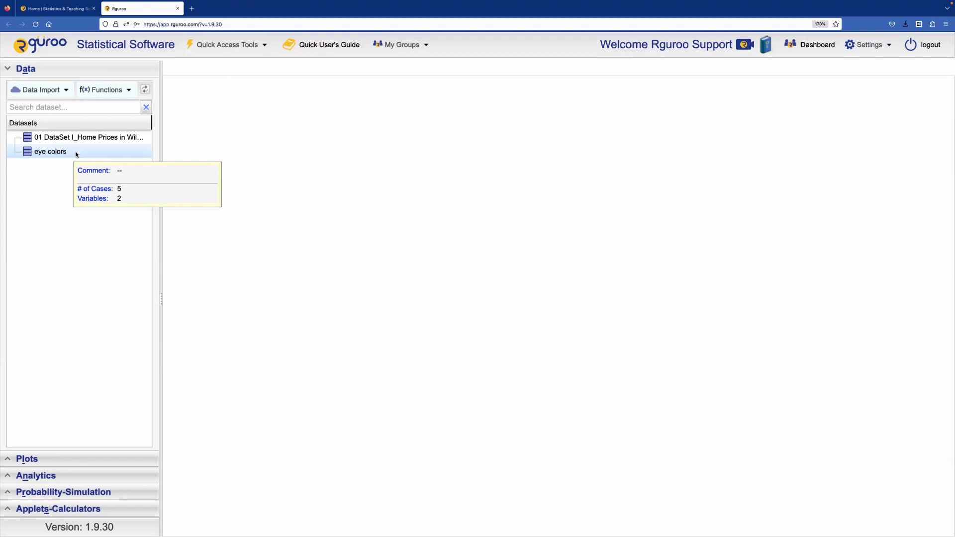
double_click(50, 151)
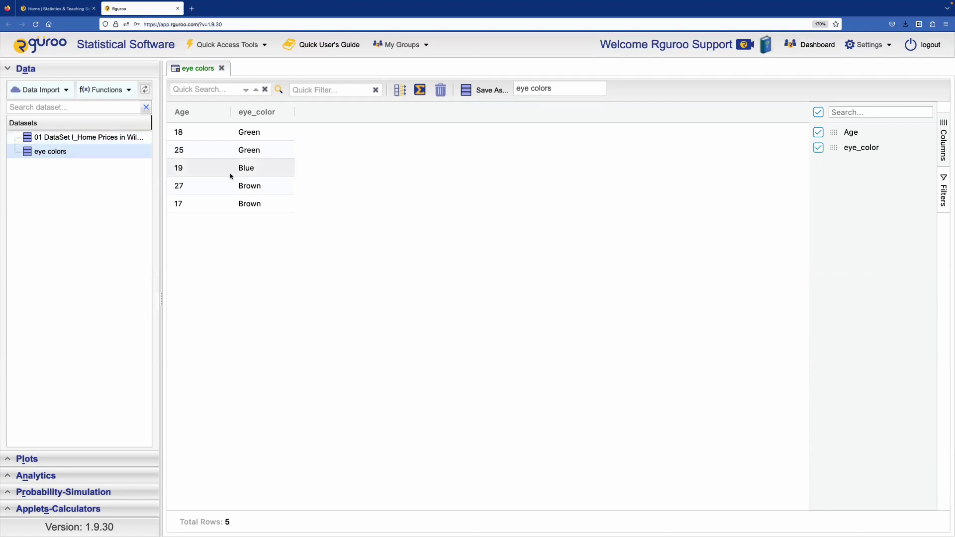
- Change the second row's eye_color (Age 25) from Green to Blue
double_click(244, 150)
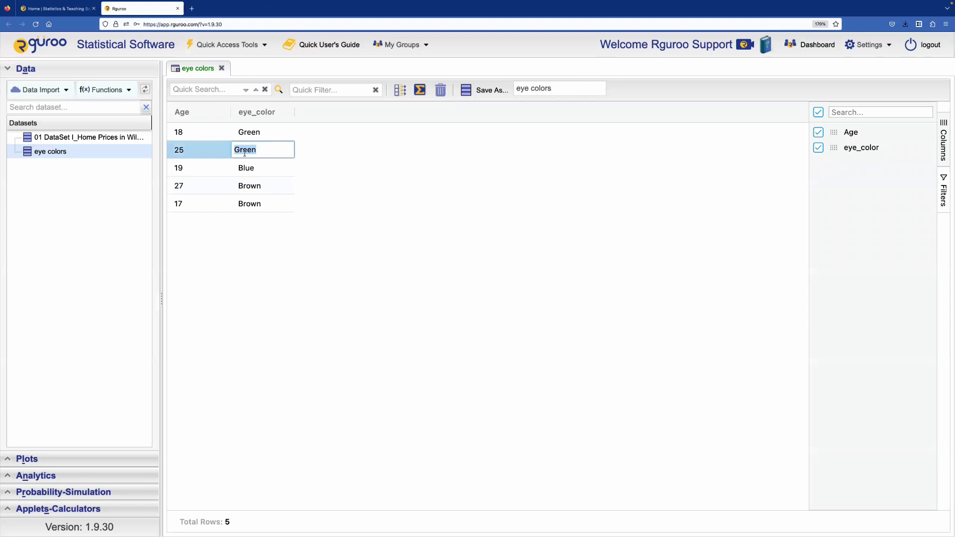
type("Blue")
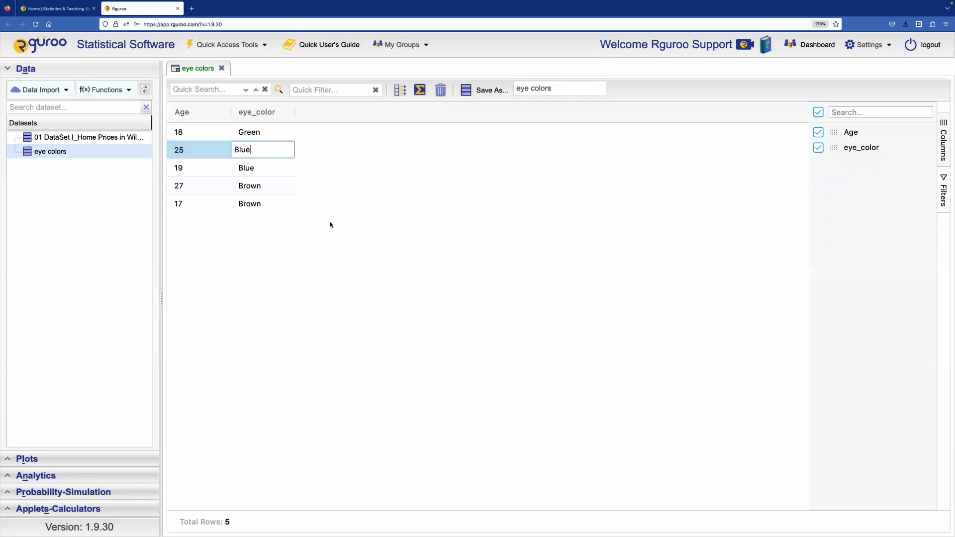
key("Return")
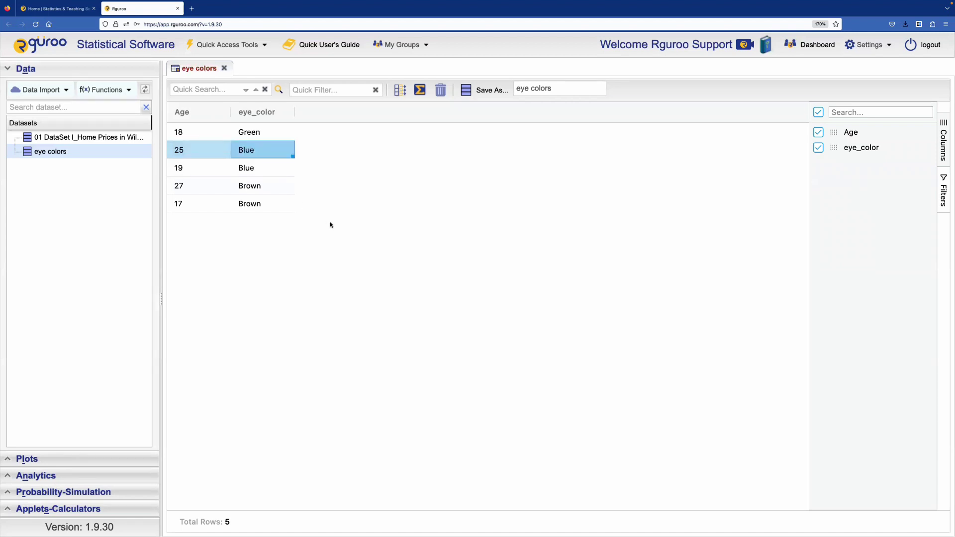
- Add one new variable at the End position, after the eye_color column
left_click(401, 91)
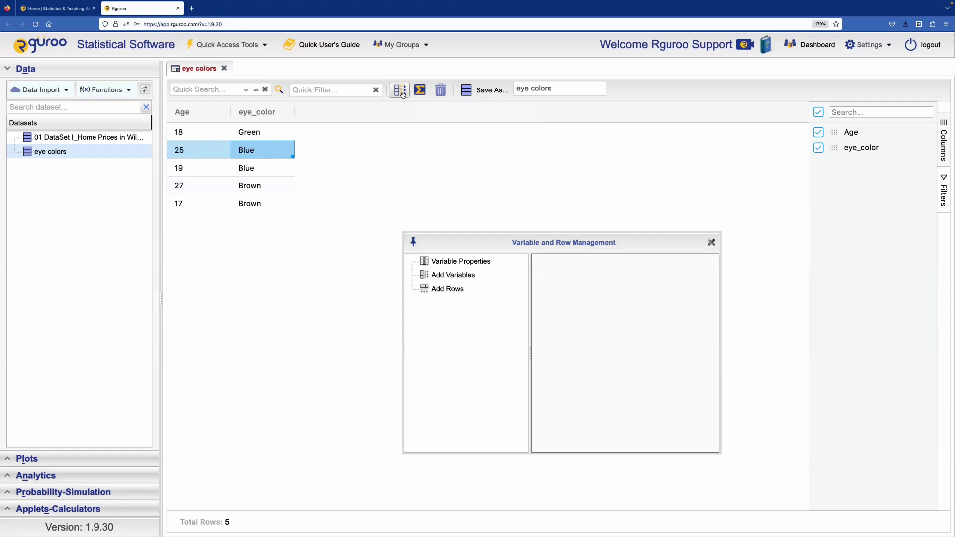
left_click(449, 280)
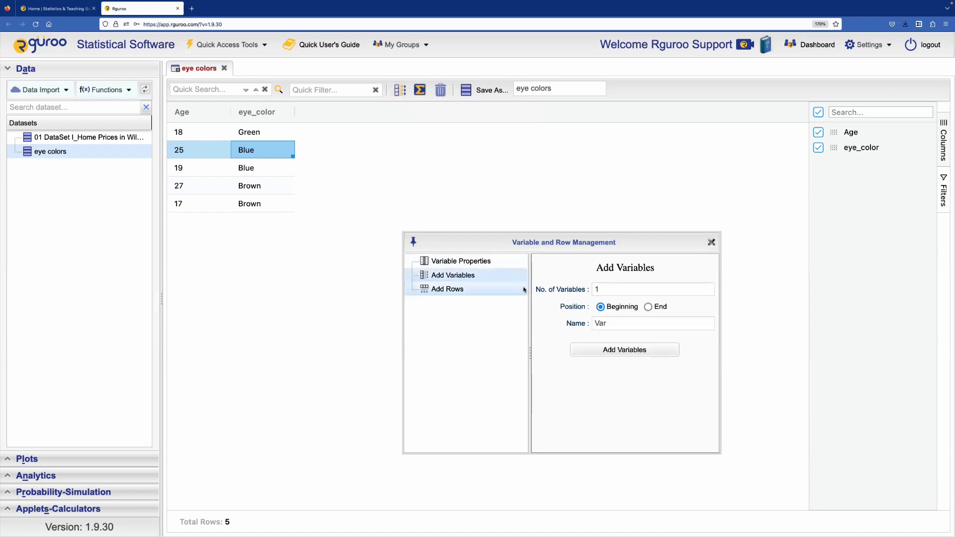
left_click(648, 307)
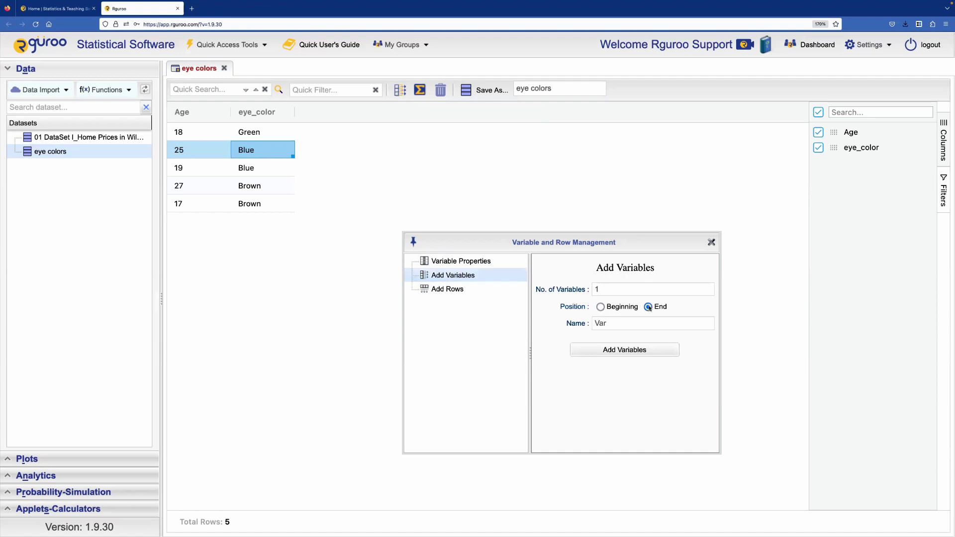
left_click(618, 352)
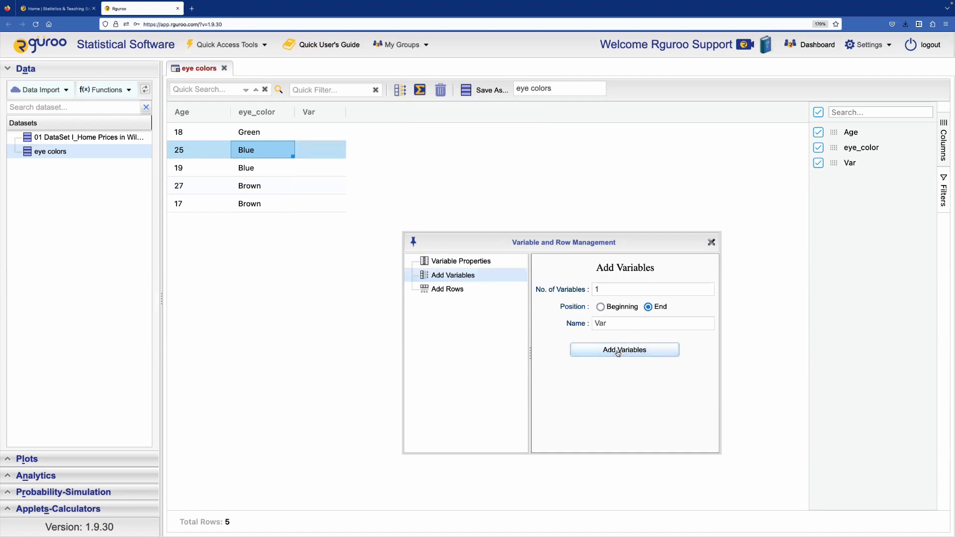
- Add 3 rows at the End for 8 rows total, then close the window
left_click(453, 292)
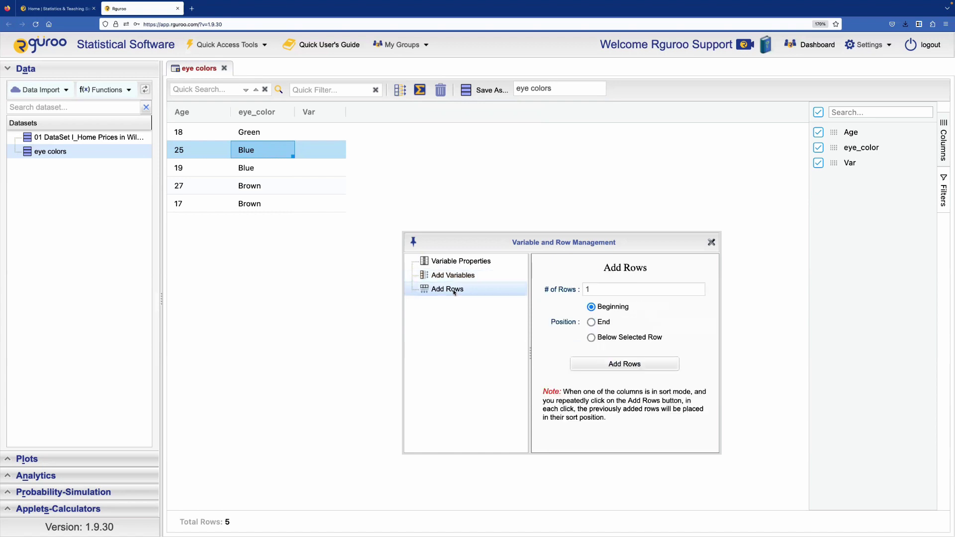
left_click(604, 290)
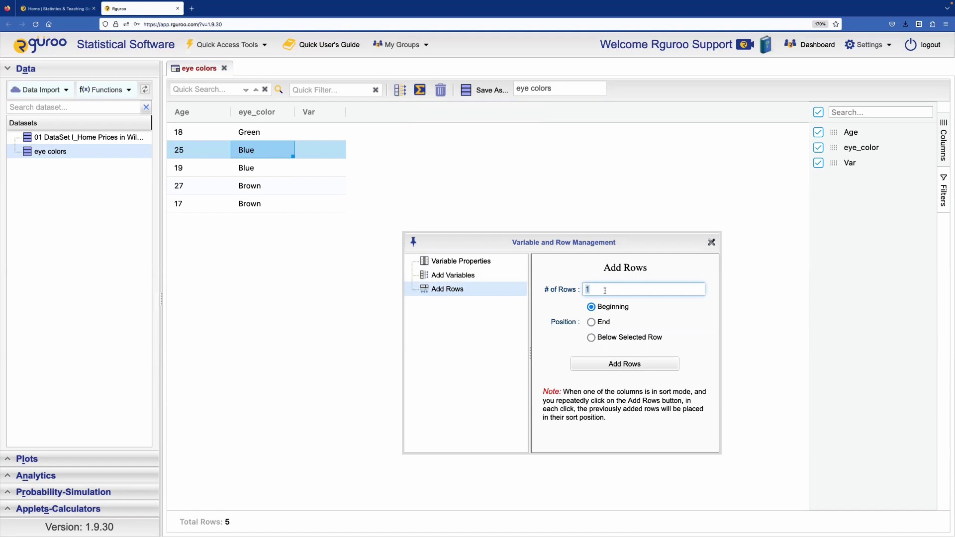
type("3")
left_click(590, 322)
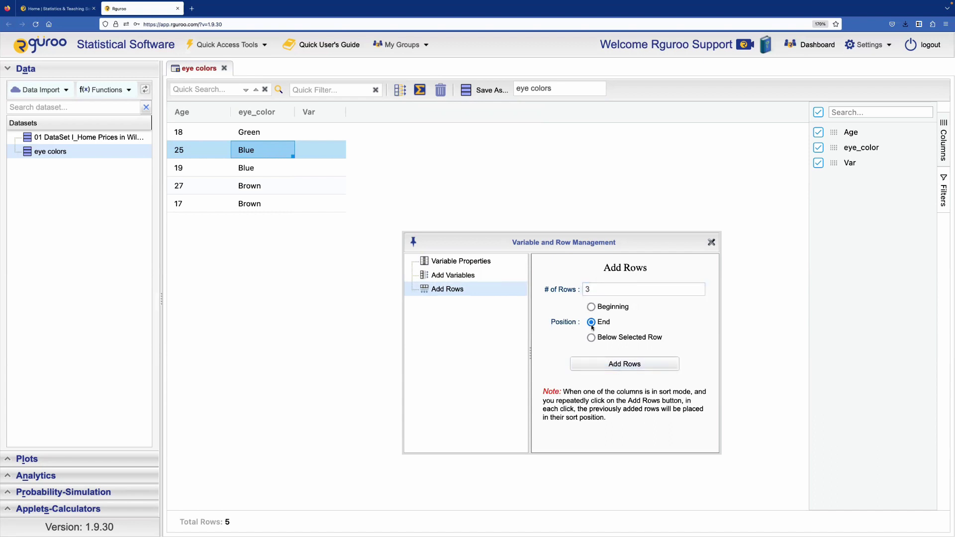
left_click(615, 365)
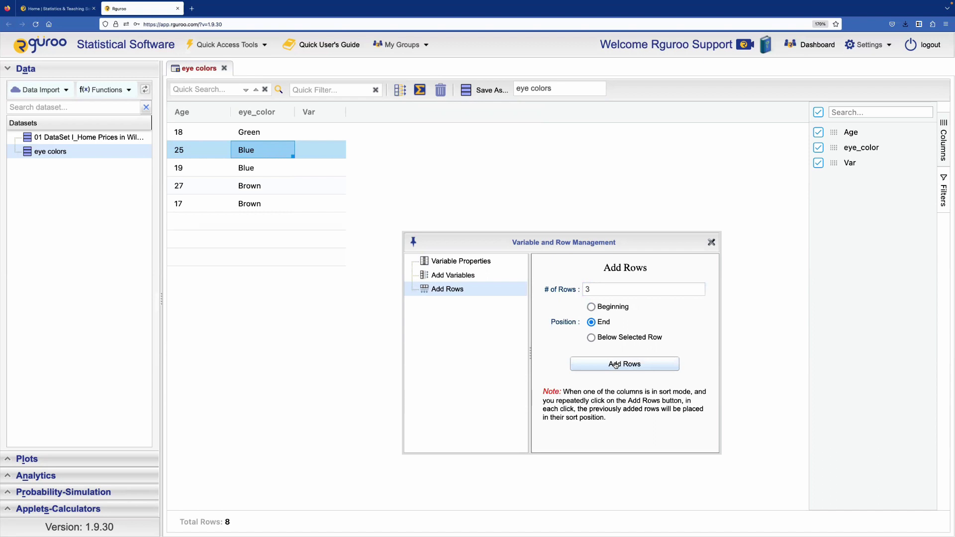
left_click(711, 242)
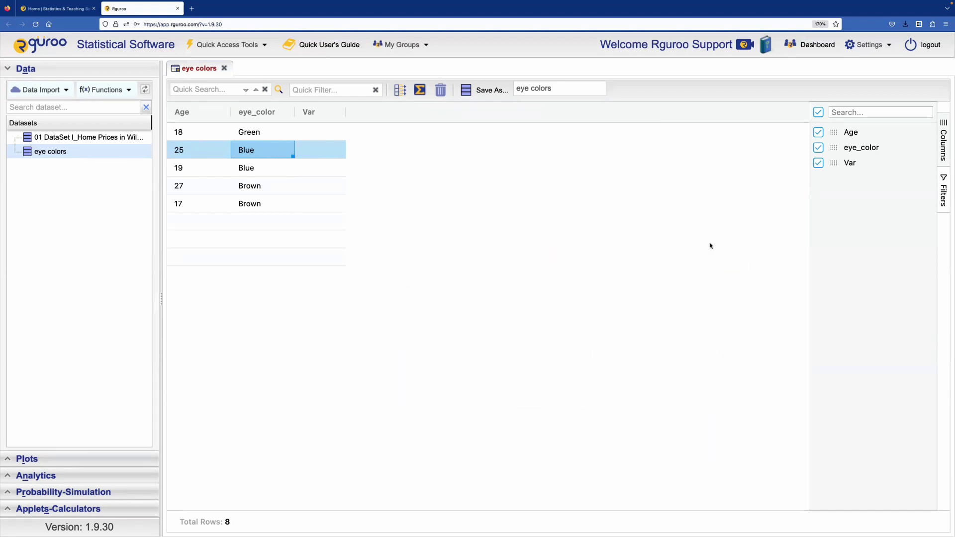